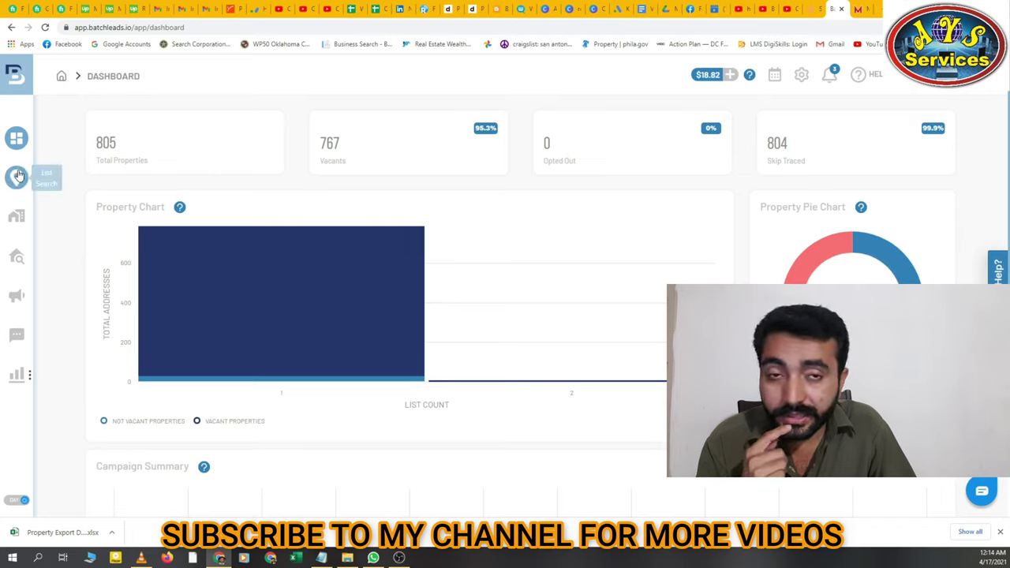
- Dismiss the new SkipTrace pricing announcement on the List Search page and open the Skip Tracing page
{"action": "left_click", "coordinate": [17, 176]}
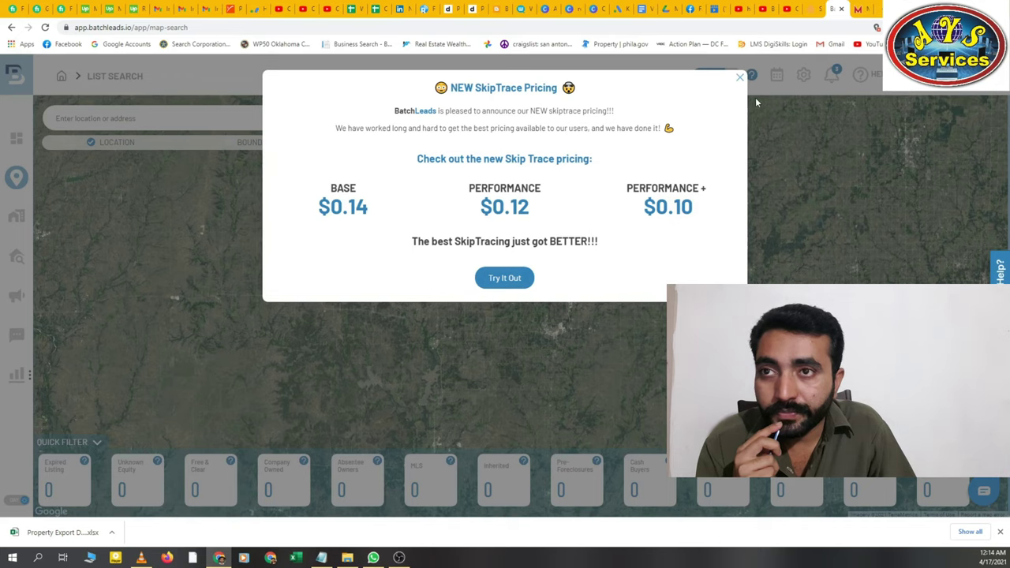
{"action": "left_click", "coordinate": [741, 81]}
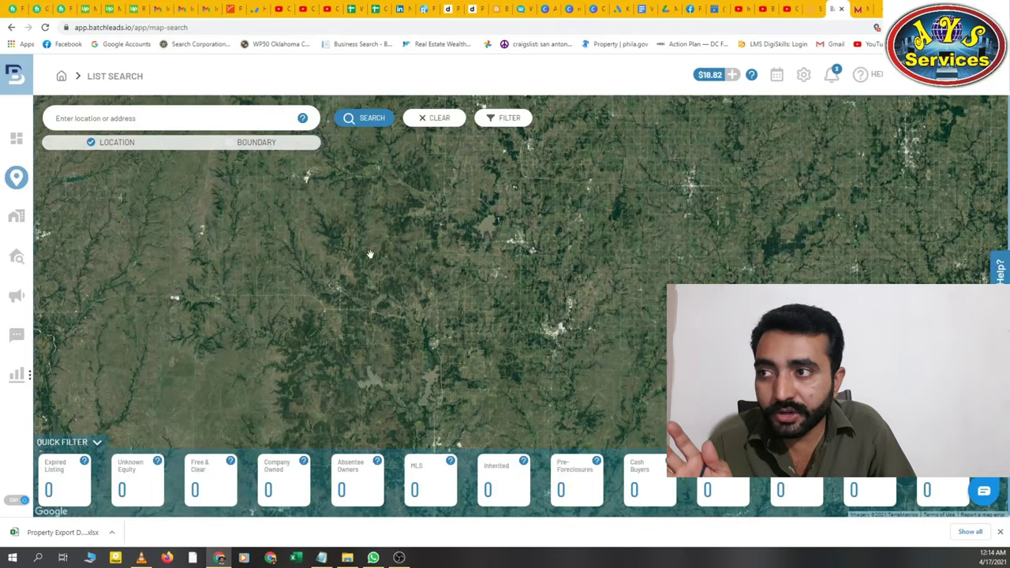
{"action": "left_click", "coordinate": [22, 222]}
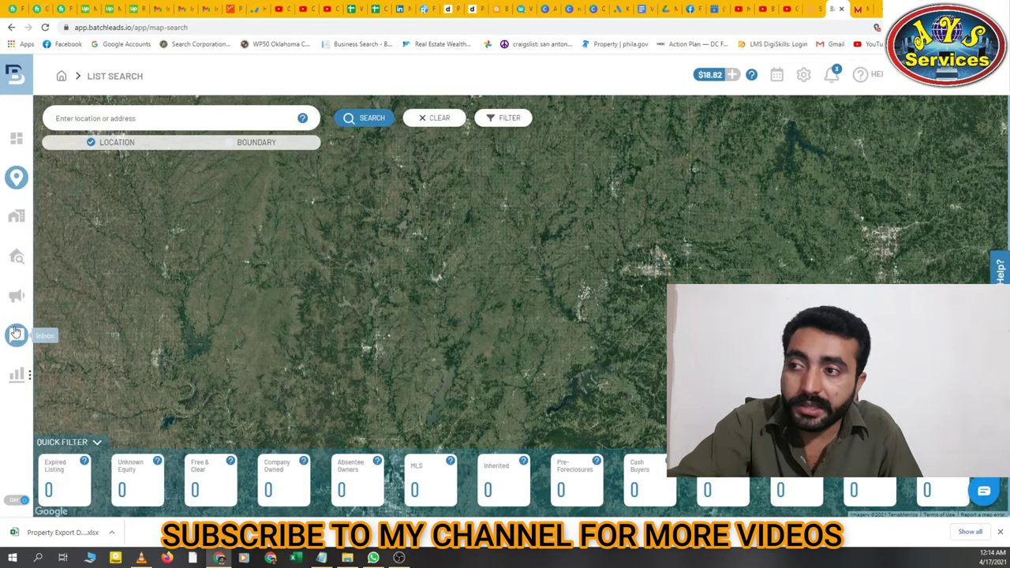
{"action": "left_click", "coordinate": [16, 257]}
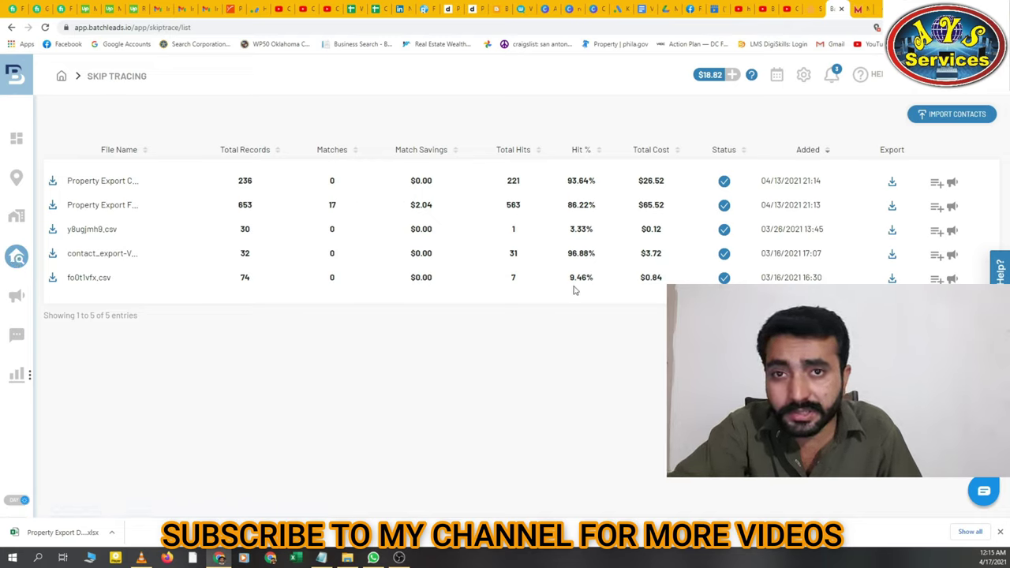
- Import the contacts file Property Export Dekalb+County+Vacant.xlsx from Downloads and continue to the data mapping stage
{"action": "left_click", "coordinate": [951, 114]}
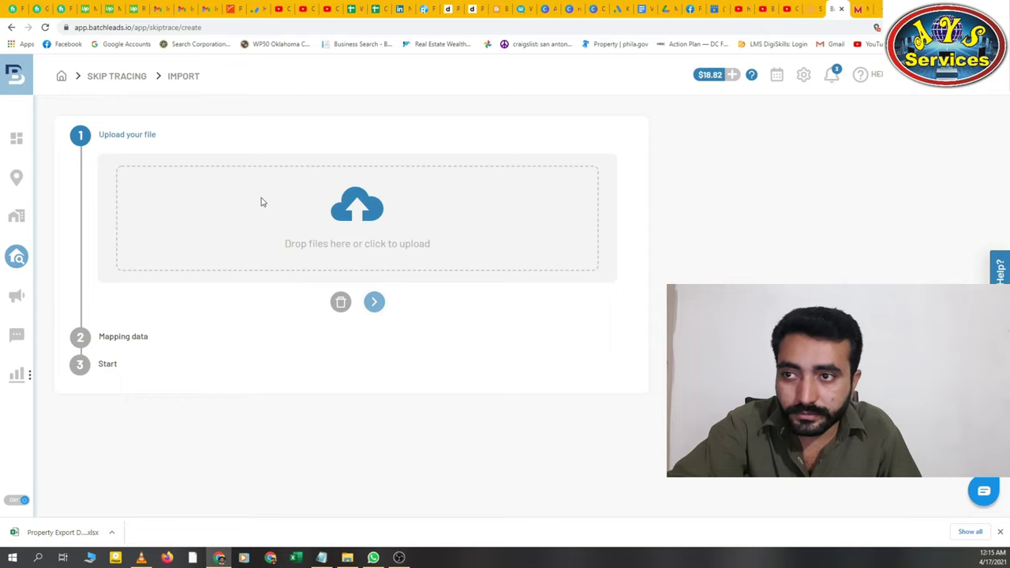
{"action": "left_click", "coordinate": [364, 249]}
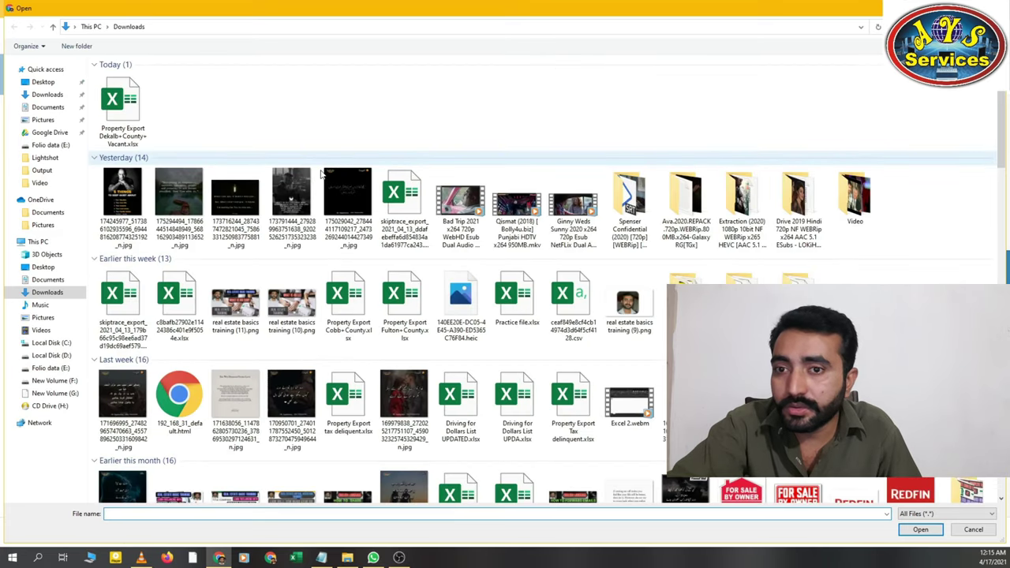
{"action": "left_click", "coordinate": [122, 110]}
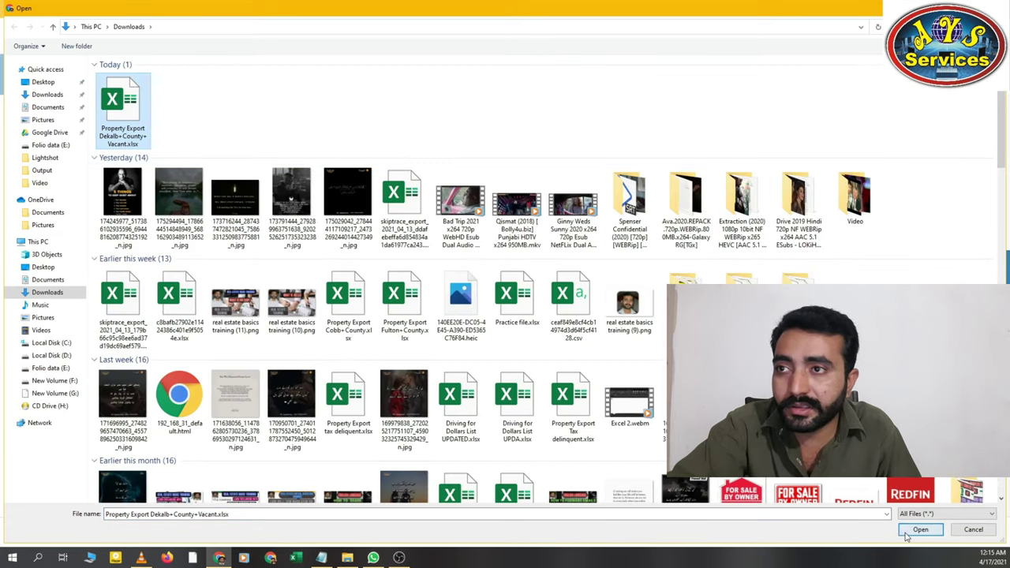
{"action": "left_click", "coordinate": [920, 530]}
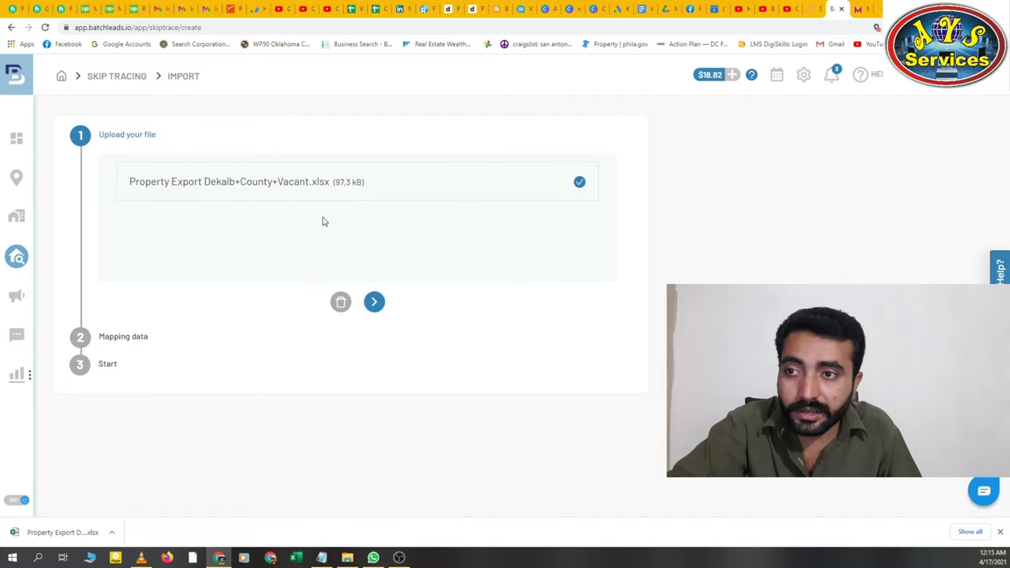
{"action": "left_click", "coordinate": [374, 301]}
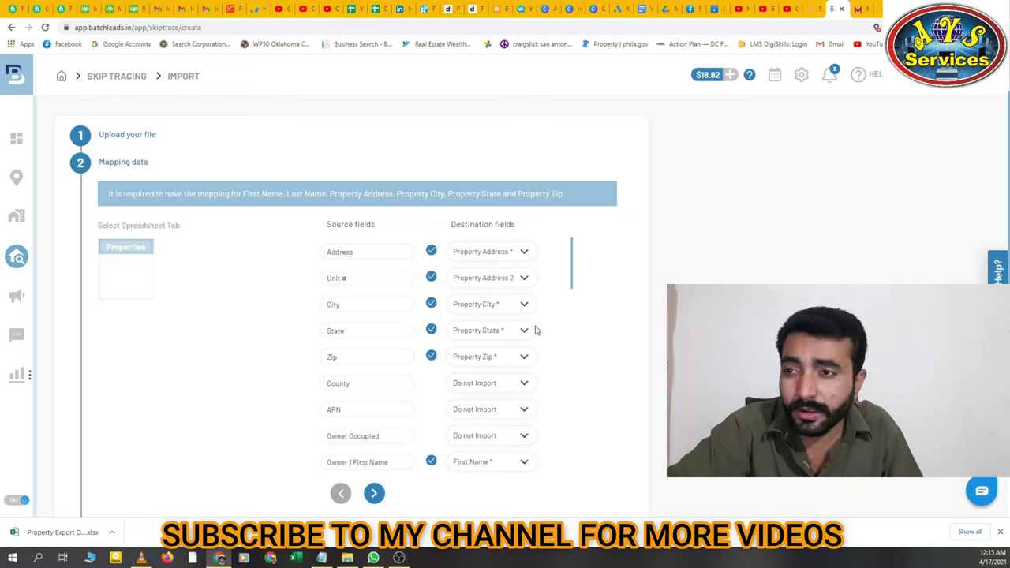
- Examine the source-to-destination field mapping to check the required property and owner name fields and find the unmapped mailing fields
{"action": "scroll", "coordinate": [533, 332], "scroll_direction": "down", "scroll_amount": 1}
{"action": "scroll", "coordinate": [493, 312], "scroll_direction": "up", "scroll_amount": 1}
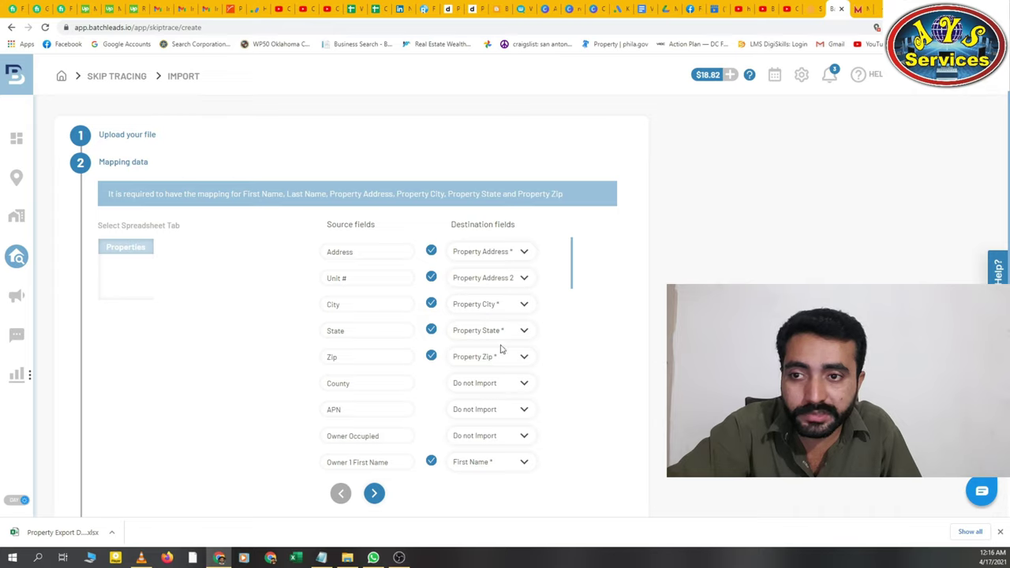
{"action": "scroll", "coordinate": [532, 360], "scroll_direction": "down", "scroll_amount": 2}
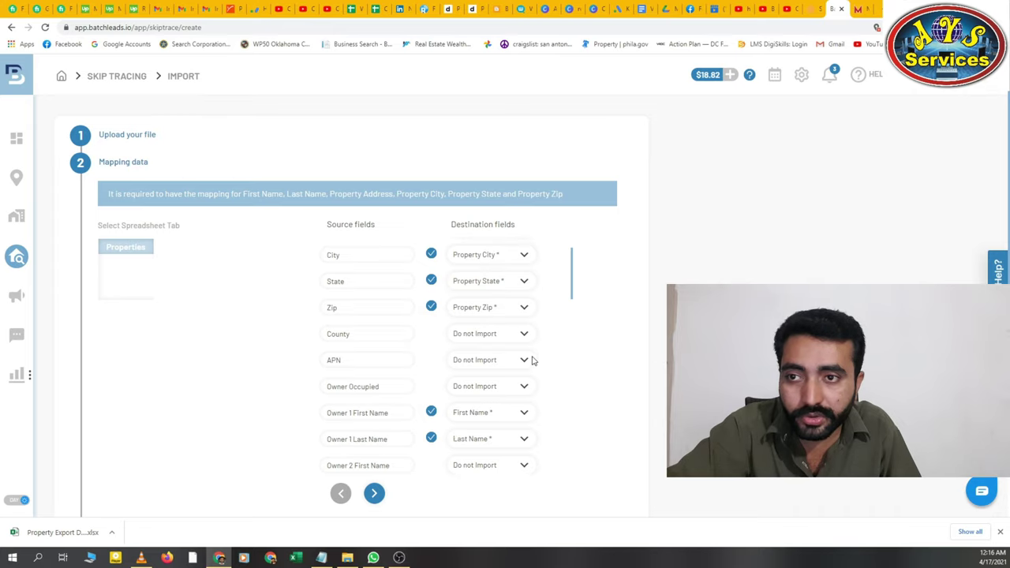
{"action": "scroll", "coordinate": [485, 338], "scroll_direction": "down", "scroll_amount": 2}
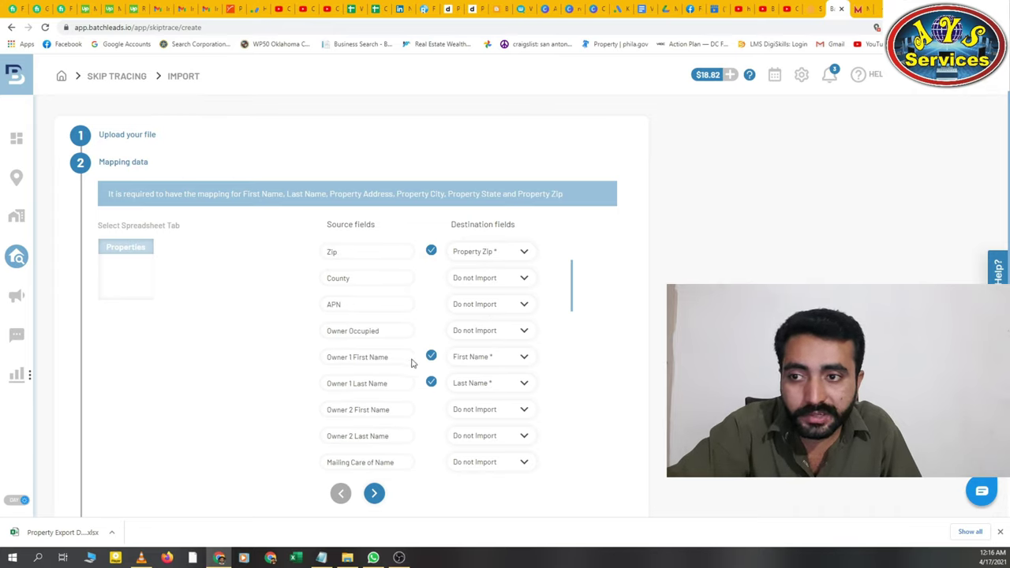
{"action": "scroll", "coordinate": [520, 354], "scroll_direction": "down", "scroll_amount": 2}
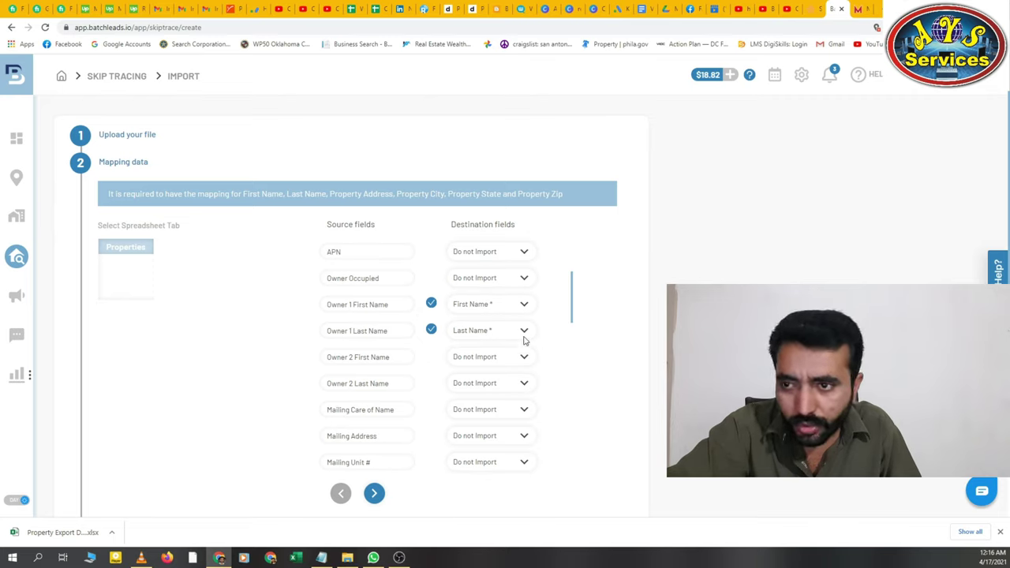
{"action": "scroll", "coordinate": [523, 340], "scroll_direction": "down", "scroll_amount": 4}
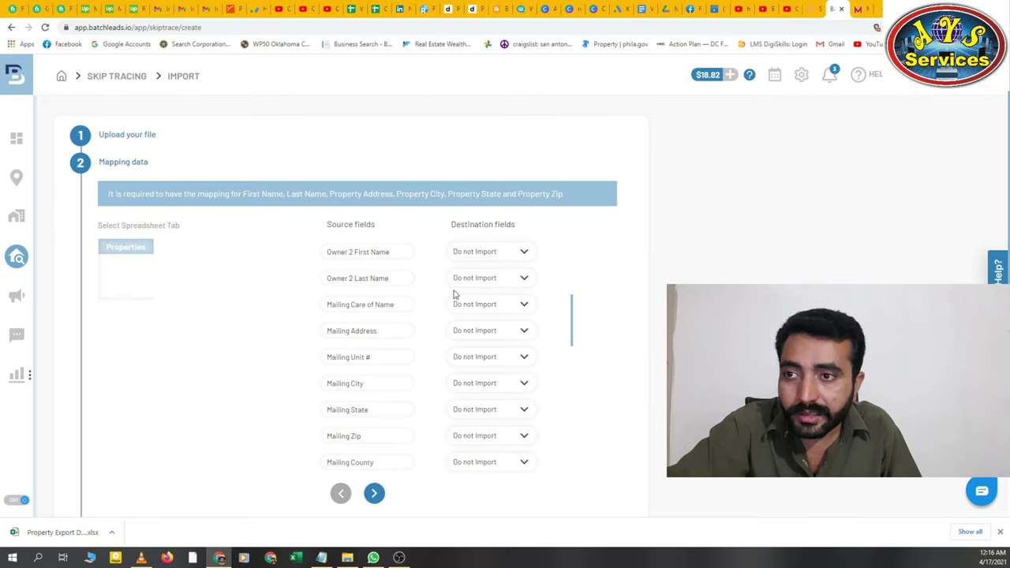
{"action": "scroll", "coordinate": [444, 334], "scroll_direction": "down", "scroll_amount": 4}
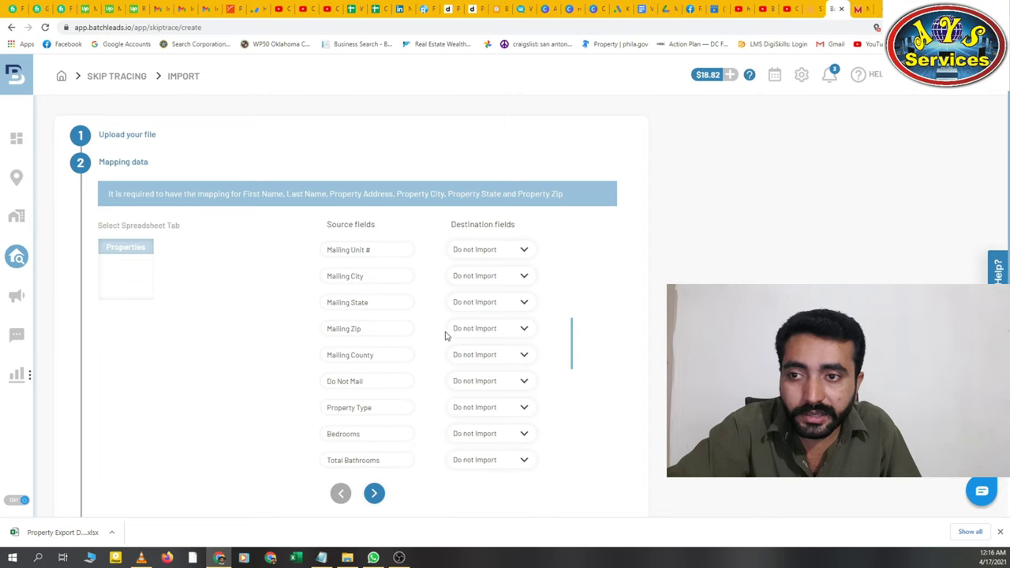
{"action": "scroll", "coordinate": [446, 336], "scroll_direction": "down", "scroll_amount": 3}
{"action": "scroll", "coordinate": [446, 335], "scroll_direction": "up", "scroll_amount": 7}
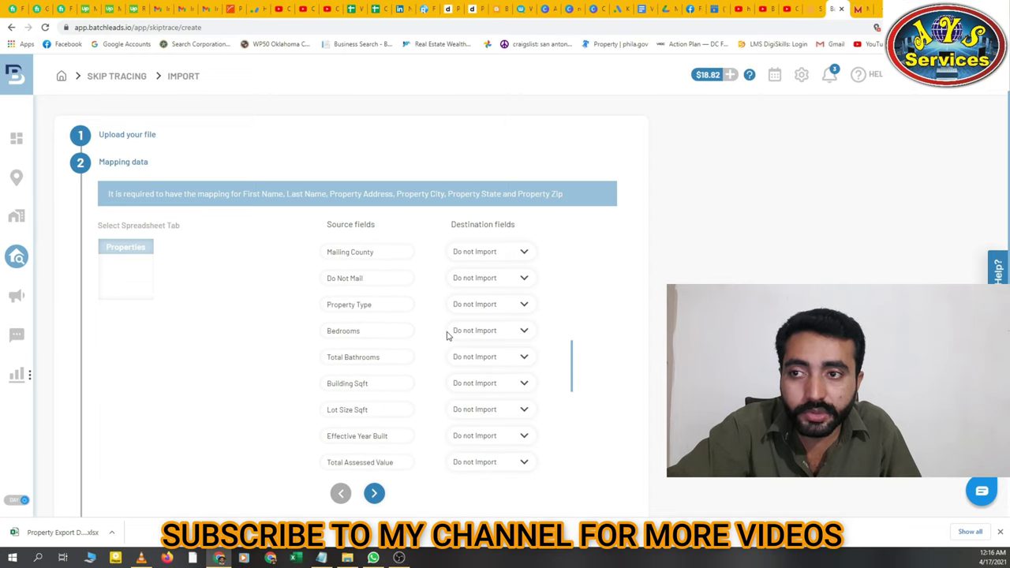
{"action": "scroll", "coordinate": [446, 336], "scroll_direction": "up", "scroll_amount": 1}
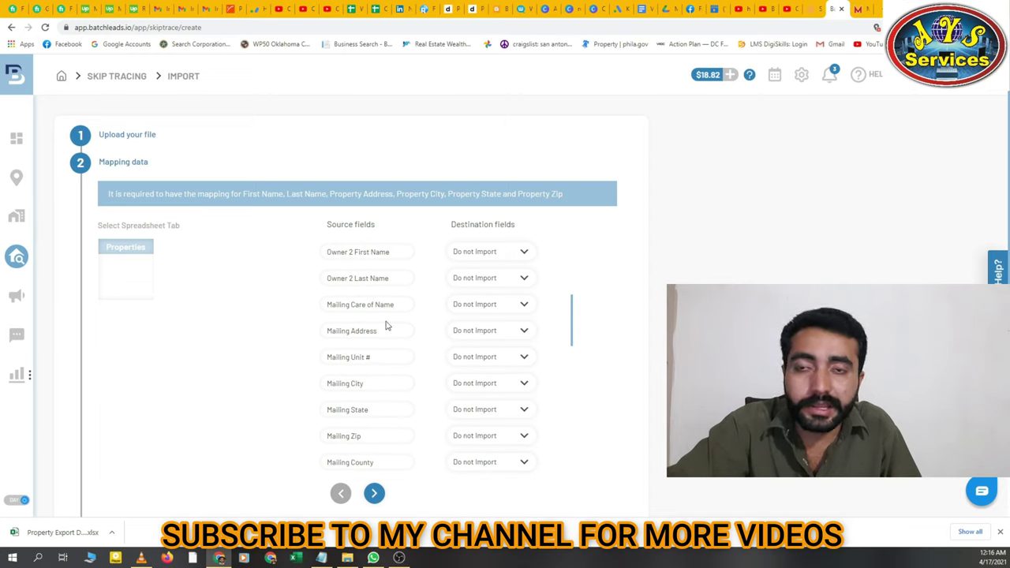
- Map Mailing Address, Mailing Unit #, Mailing City, Mailing State and Mailing Zip to Mailing Address, Mailing Address 2, Mailing City, Mailing State and Mailing Zip
{"action": "left_click", "coordinate": [506, 335]}
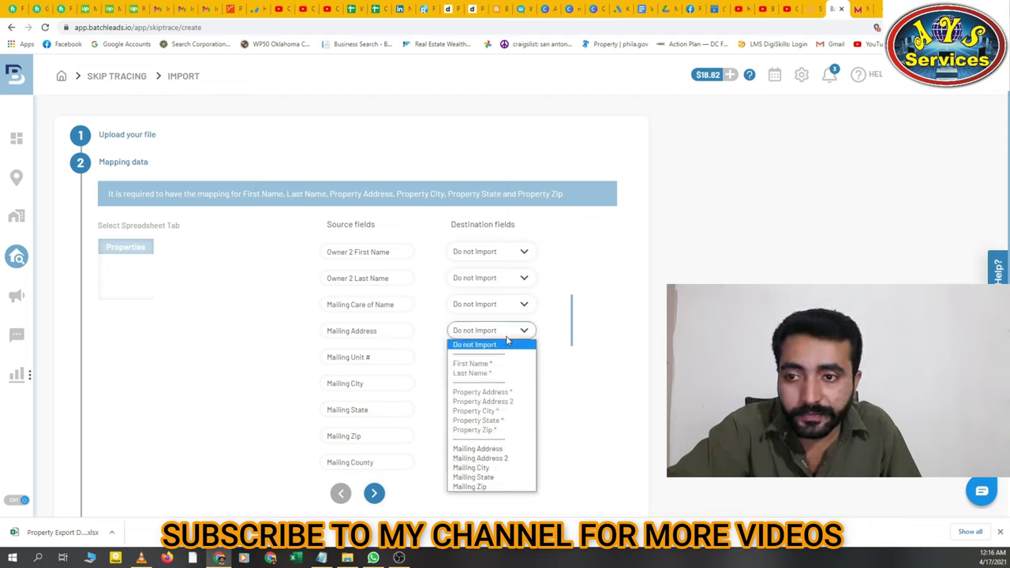
{"action": "left_click", "coordinate": [481, 449]}
{"action": "left_click", "coordinate": [499, 365]}
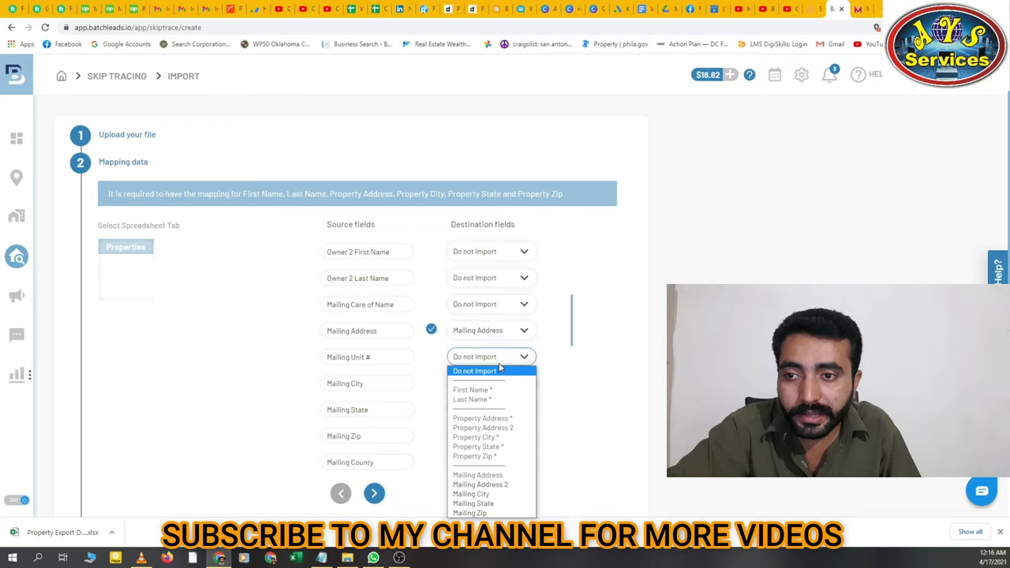
{"action": "left_click", "coordinate": [481, 484]}
{"action": "left_click", "coordinate": [486, 385]}
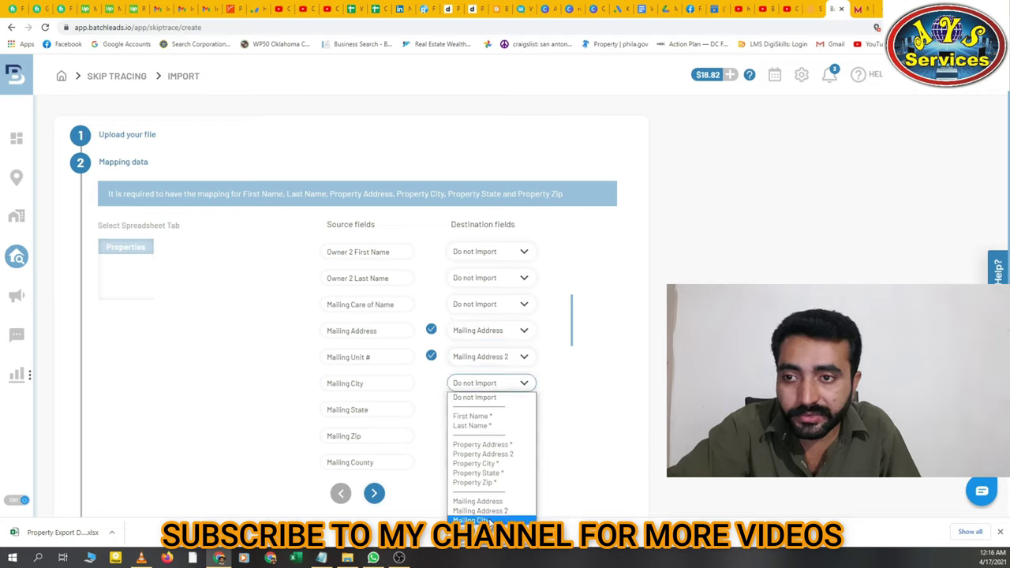
{"action": "left_click", "coordinate": [473, 521]}
{"action": "left_click", "coordinate": [491, 410]}
{"action": "left_click", "coordinate": [477, 385]}
{"action": "left_click", "coordinate": [500, 438]}
{"action": "left_click", "coordinate": [500, 424]}
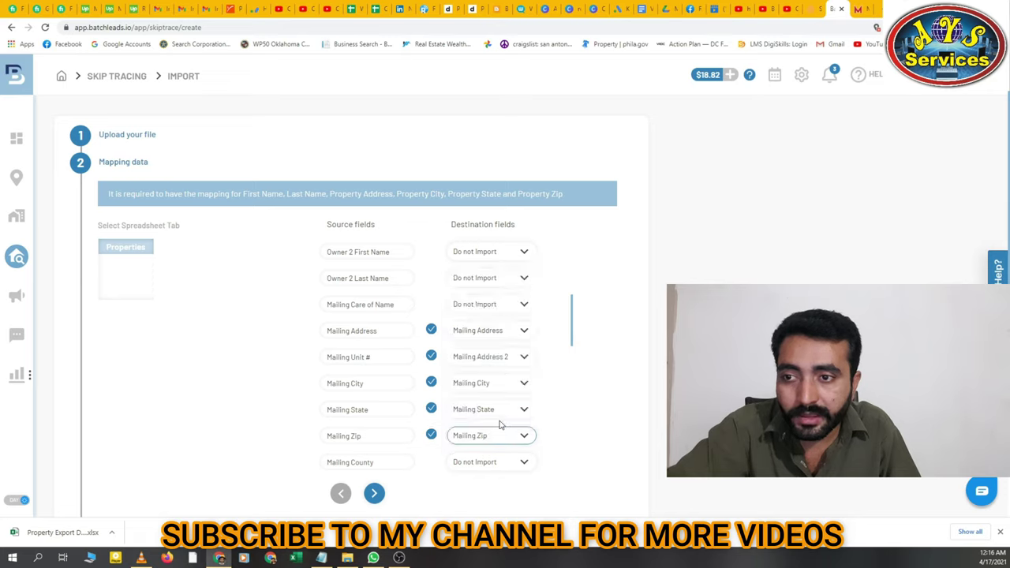
- Leave the source fields from Mailing County onward set to Do not Import and continue to the Start stage
{"action": "scroll", "coordinate": [500, 419], "scroll_direction": "down", "scroll_amount": 1}
{"action": "left_click", "coordinate": [501, 412]}
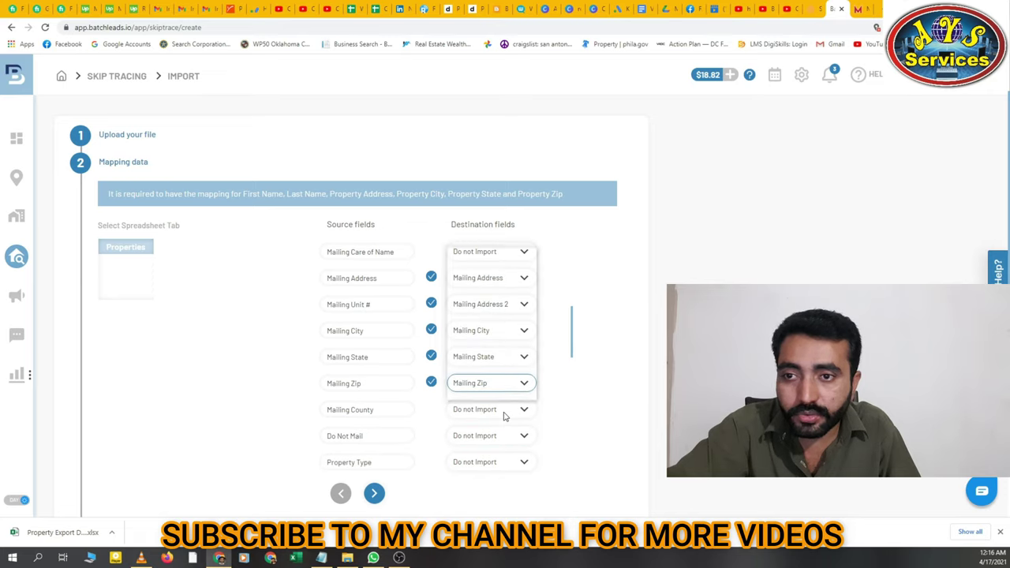
{"action": "left_click", "coordinate": [574, 413]}
{"action": "scroll", "coordinate": [485, 390], "scroll_direction": "down", "scroll_amount": 2}
{"action": "scroll", "coordinate": [395, 311], "scroll_direction": "down", "scroll_amount": 2}
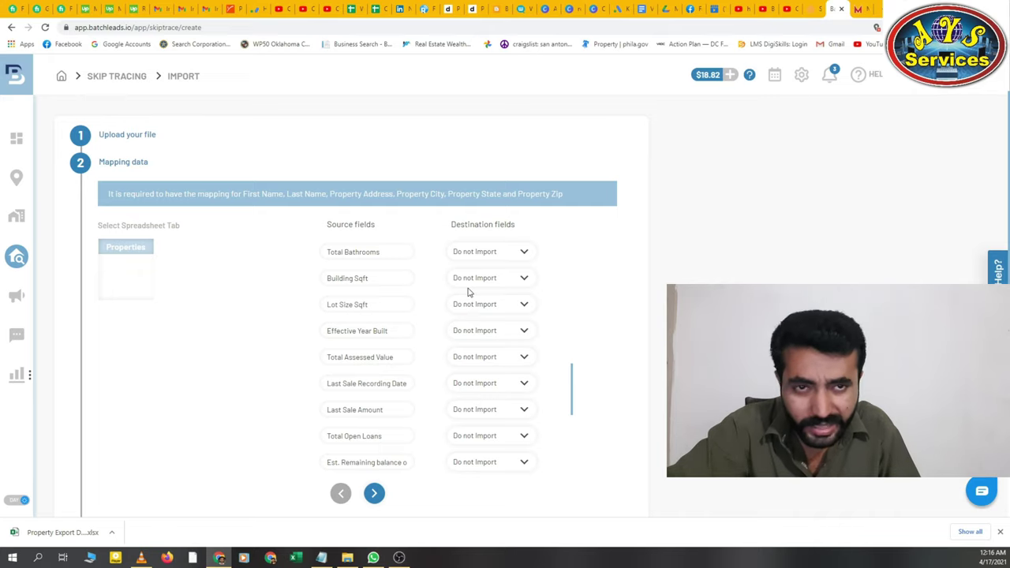
{"action": "scroll", "coordinate": [549, 344], "scroll_direction": "down", "scroll_amount": 1}
{"action": "scroll", "coordinate": [537, 341], "scroll_direction": "down", "scroll_amount": 5}
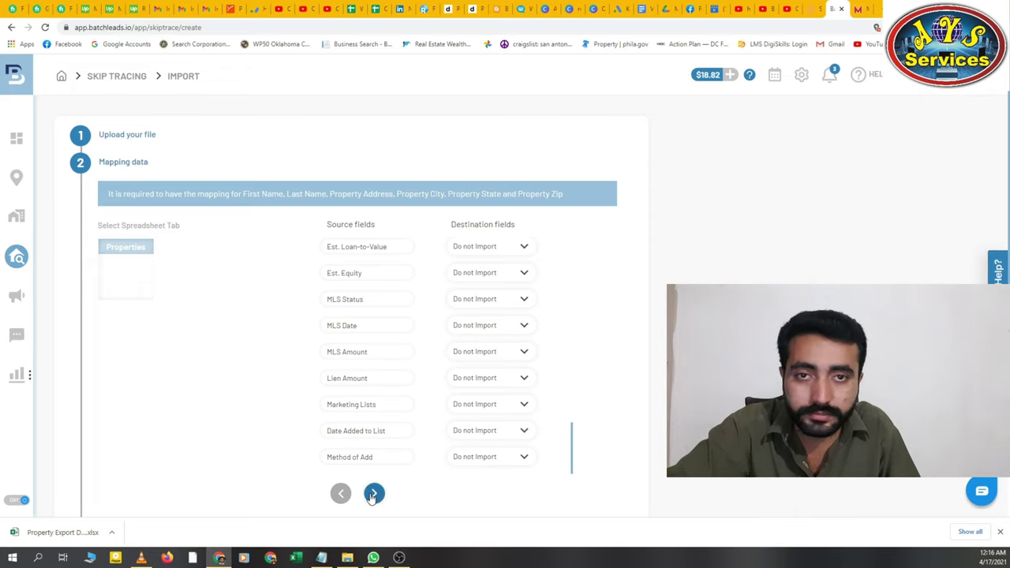
{"action": "left_click", "coordinate": [373, 494]}
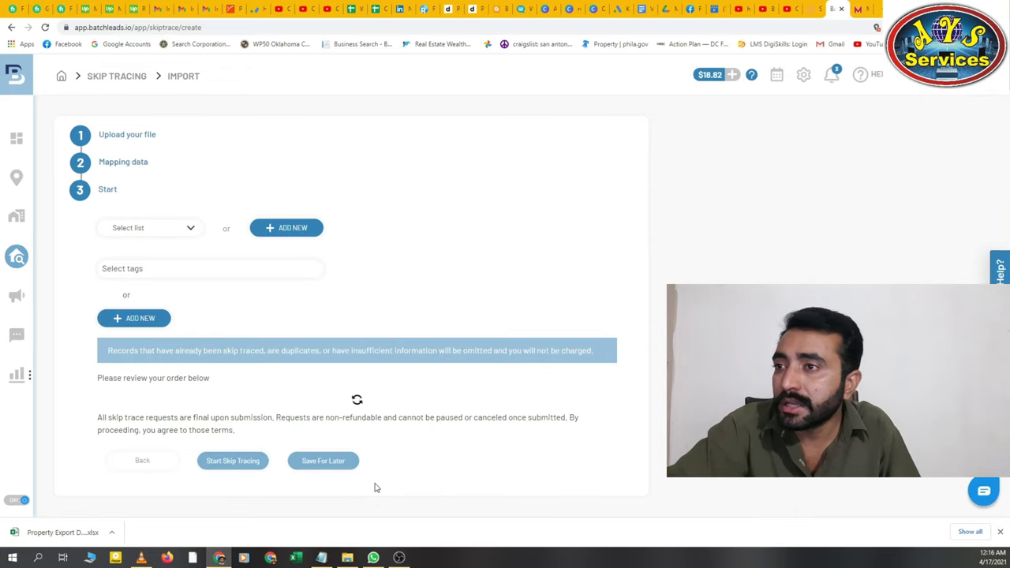
- Add a new list named Dekalb County Vacant for the imported records
{"action": "left_click", "coordinate": [190, 229]}
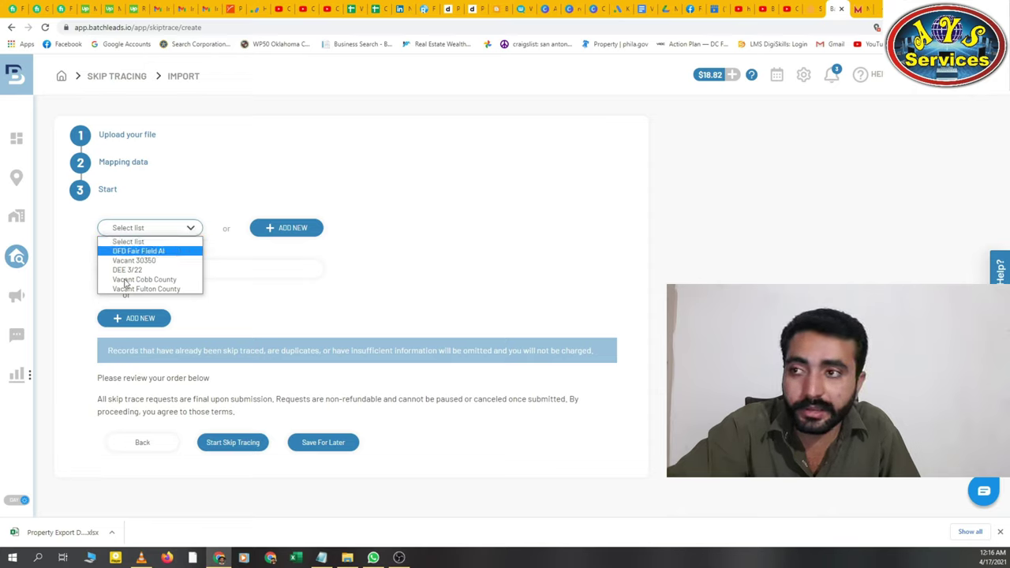
{"action": "left_click", "coordinate": [193, 229]}
{"action": "left_click", "coordinate": [273, 229]}
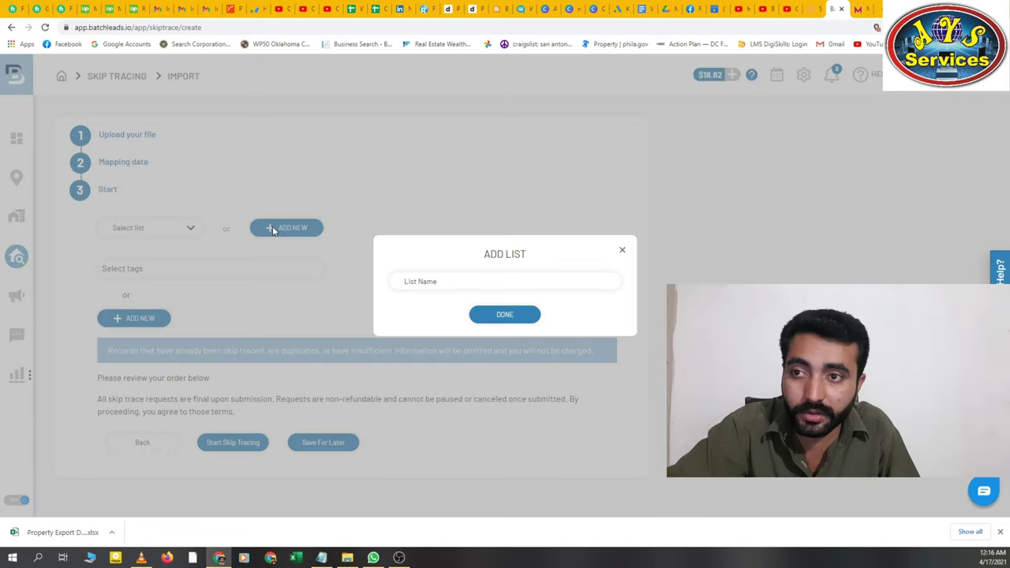
{"action": "left_click", "coordinate": [451, 274]}
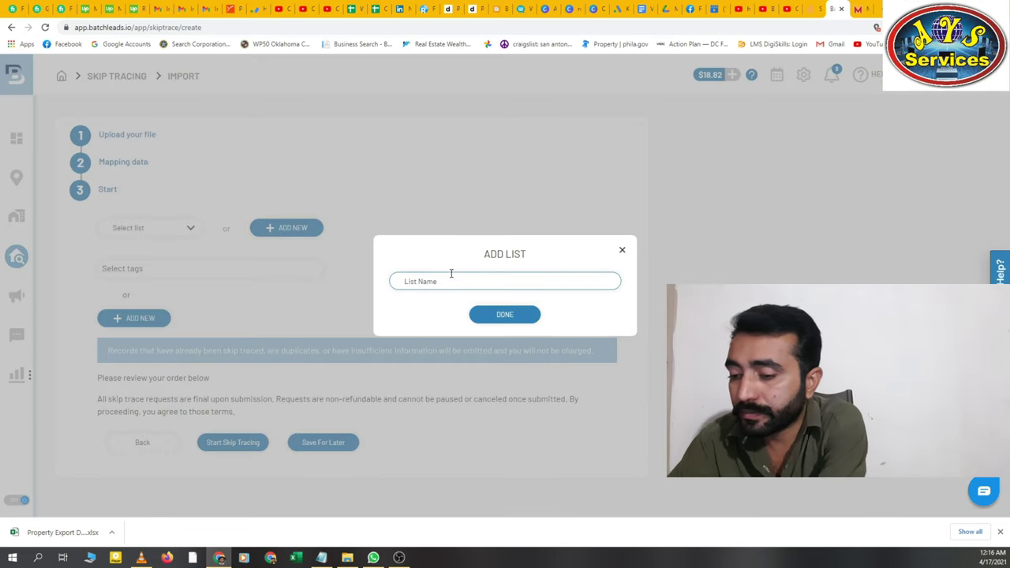
{"action": "type", "text": "Dekal"}
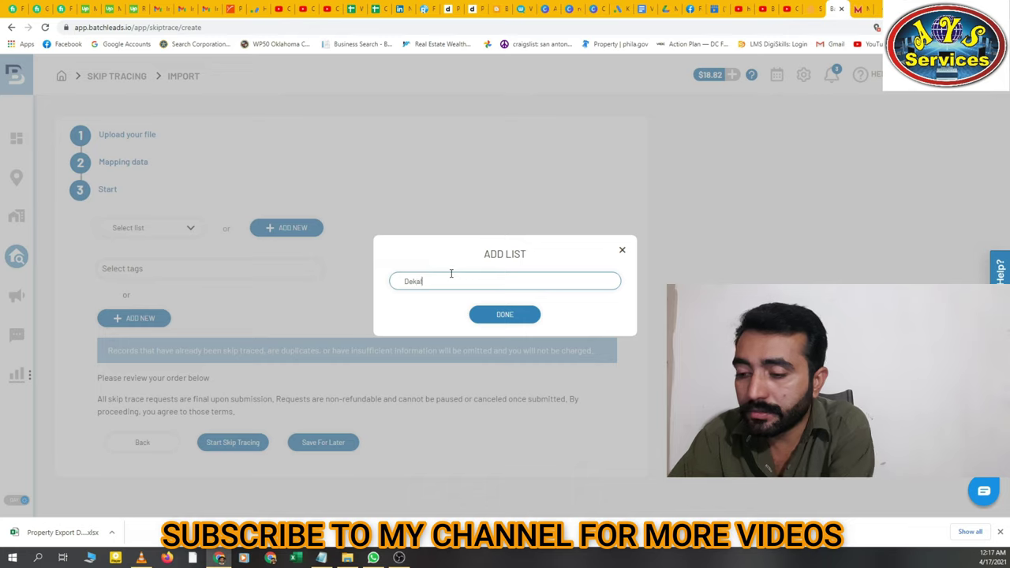
{"action": "type", "text": "b County Vacant"}
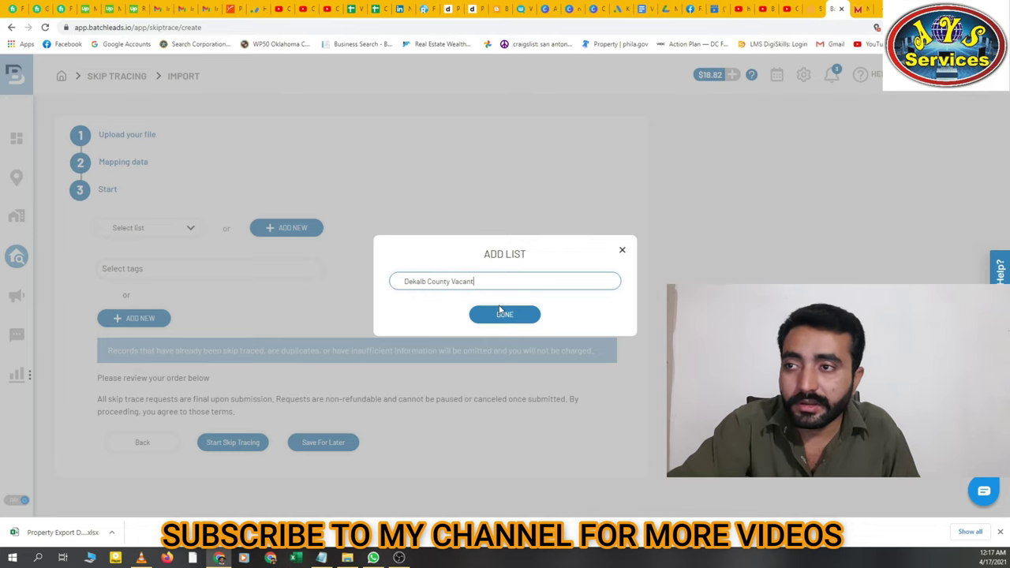
{"action": "left_click", "coordinate": [502, 313]}
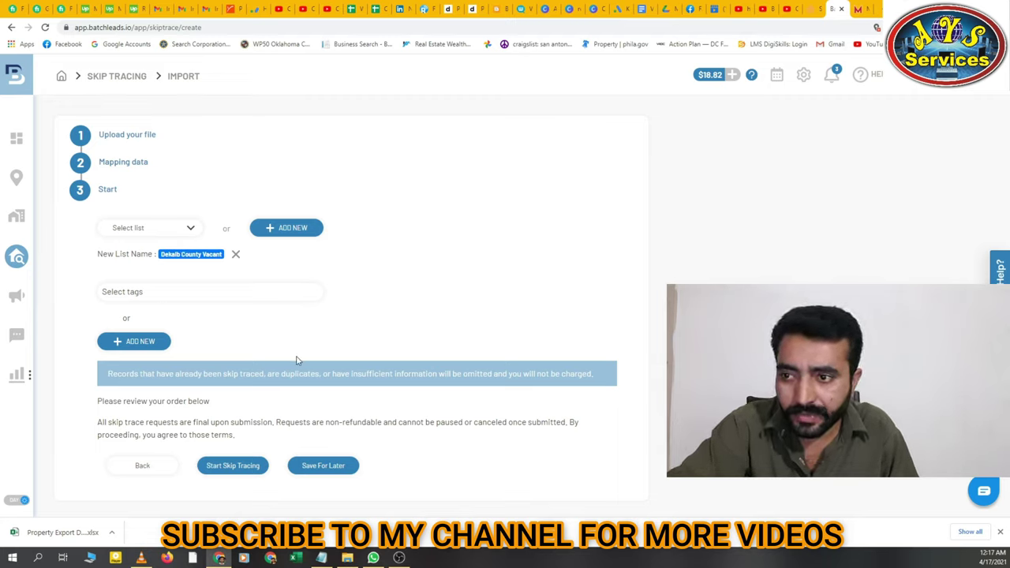
- Save the skip trace import for later and open the order review for the newly added Property Export D... file
{"action": "left_click", "coordinate": [339, 467]}
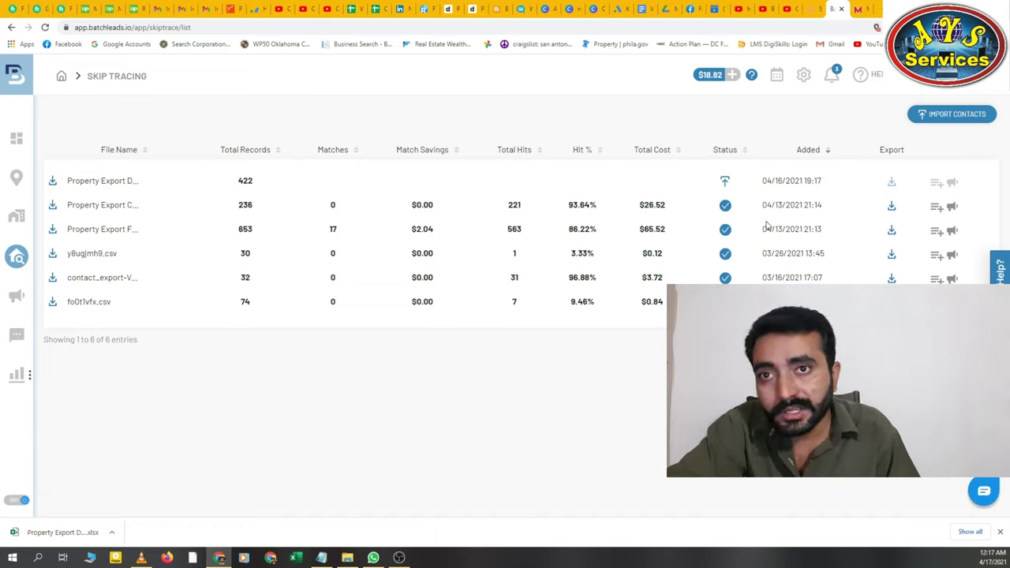
{"action": "left_click", "coordinate": [725, 184]}
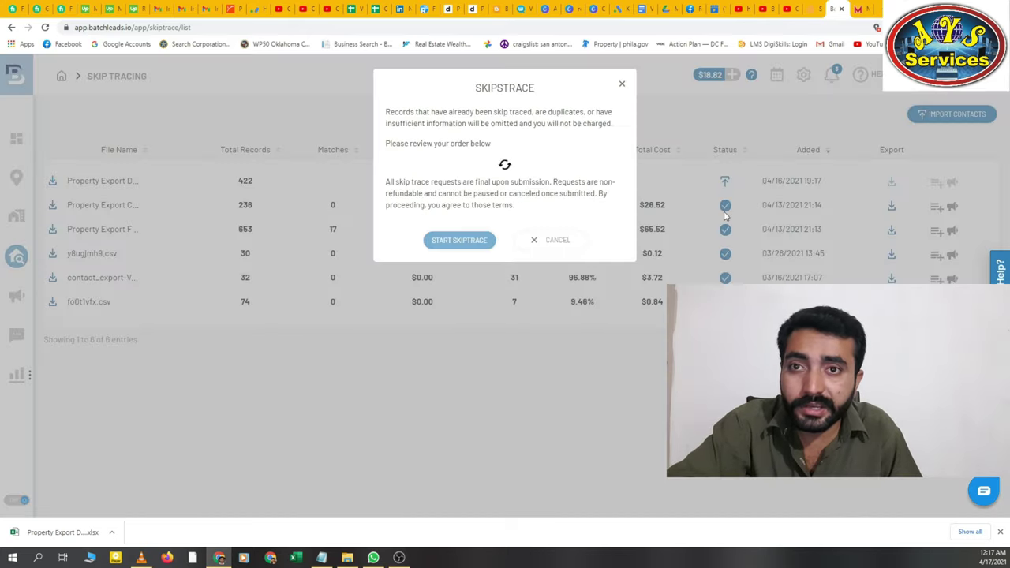